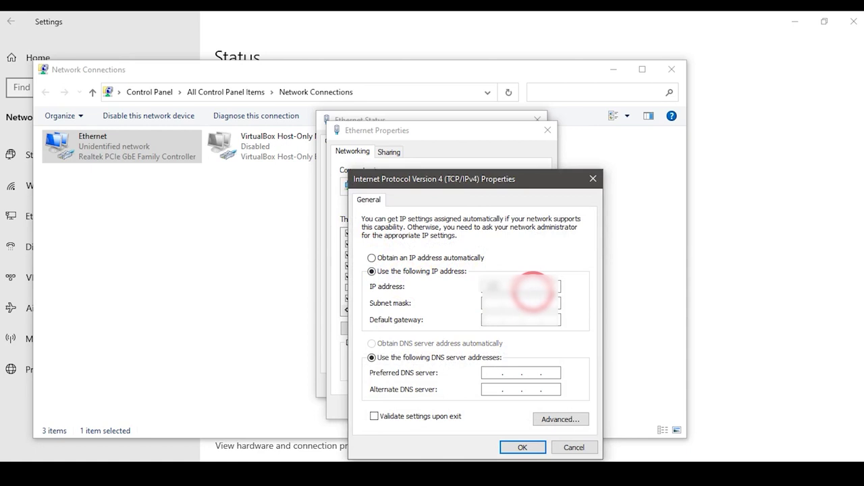
Keep the Ethernet adapter's manual IPv4 settings and close all network windows to reveal the desktop.
left_click(524, 446)
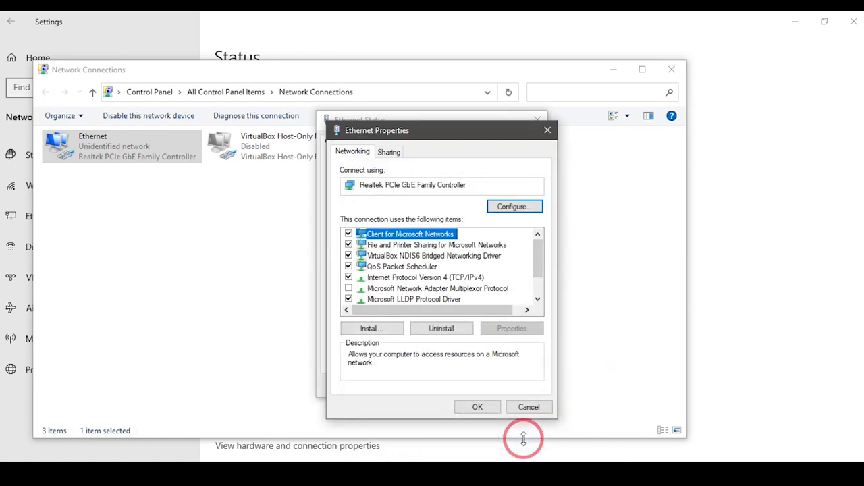
left_click(477, 406)
left_click(517, 384)
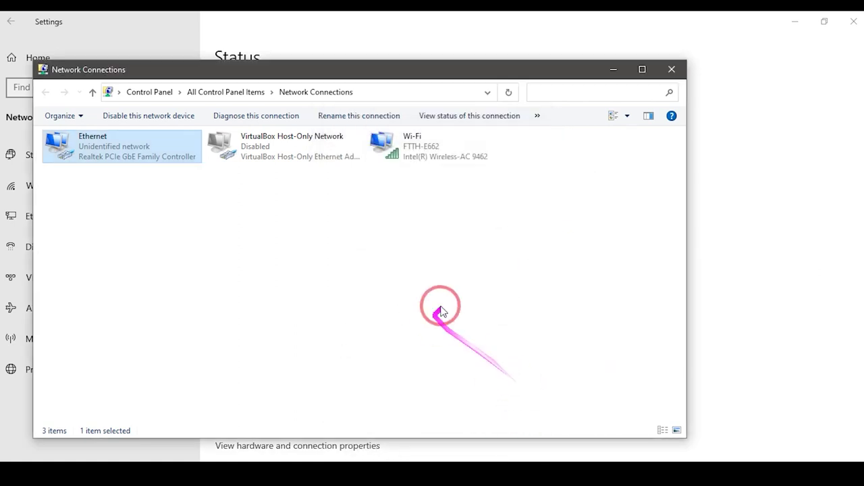
left_click(614, 72)
left_click(793, 22)
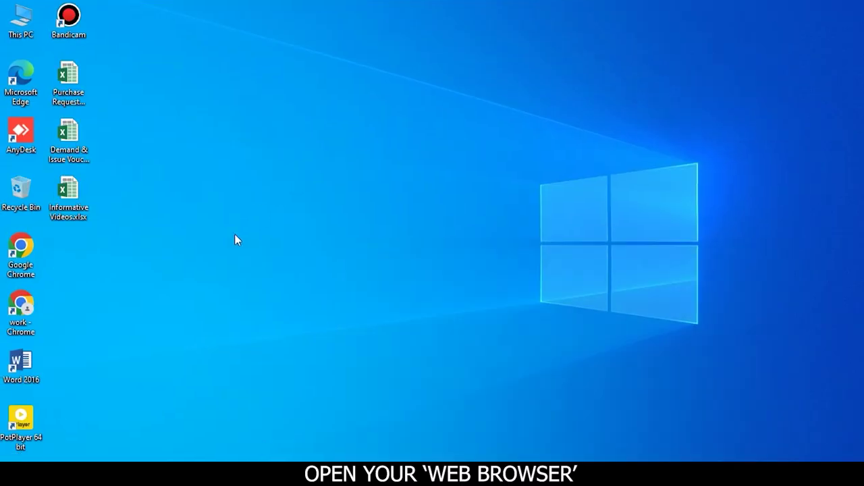
Launch Google Chrome and go to the router address 192.168.1.1.
double_click(21, 253)
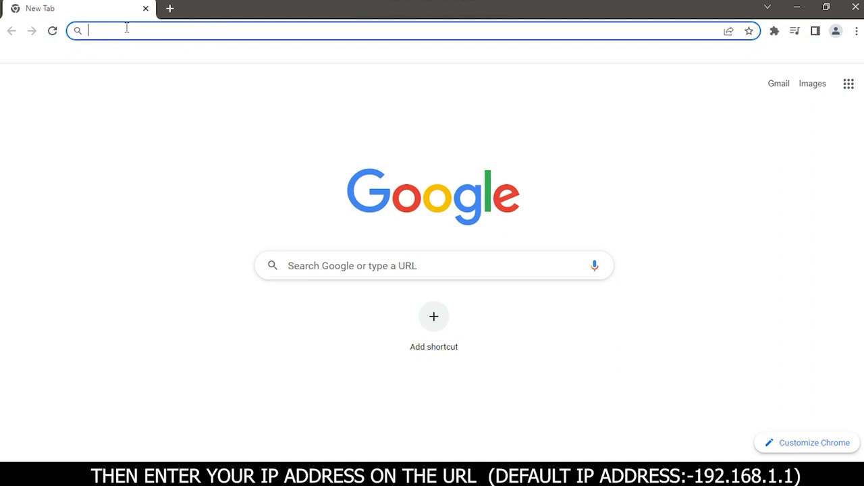
type("192.1")
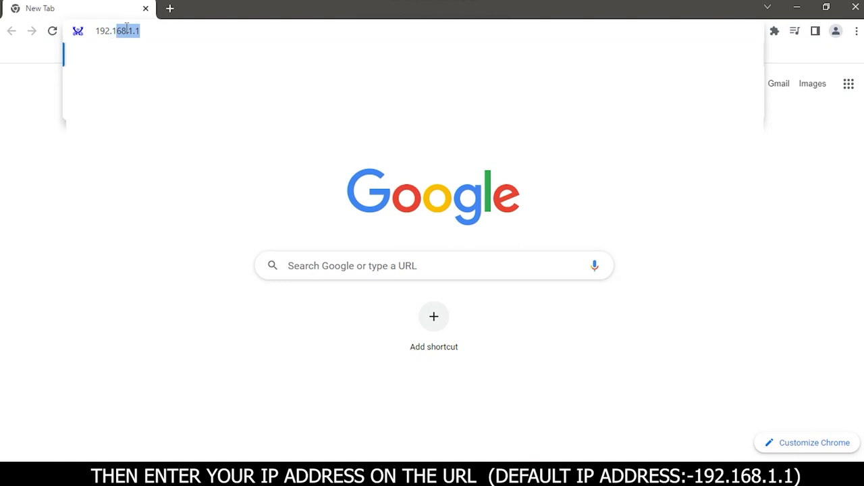
type("68.1.1")
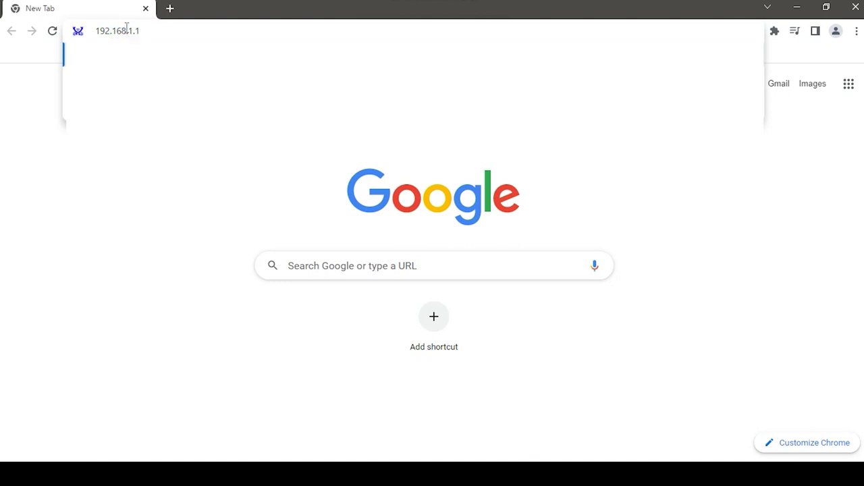
key("Return")
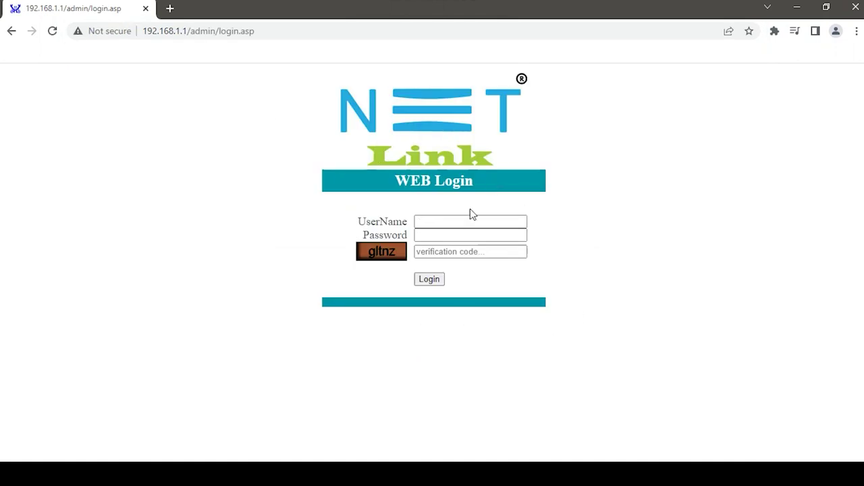
Log in to the WEB Login form with the username, password and verification code.
left_click(438, 223)
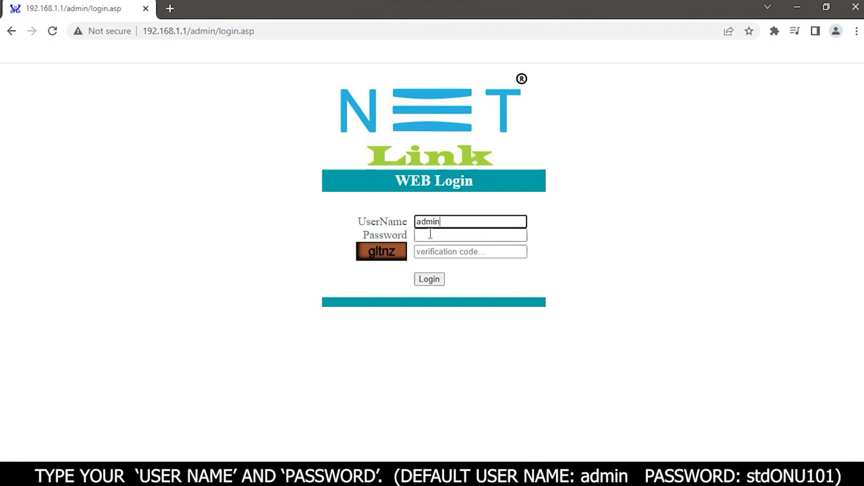
left_click(429, 236)
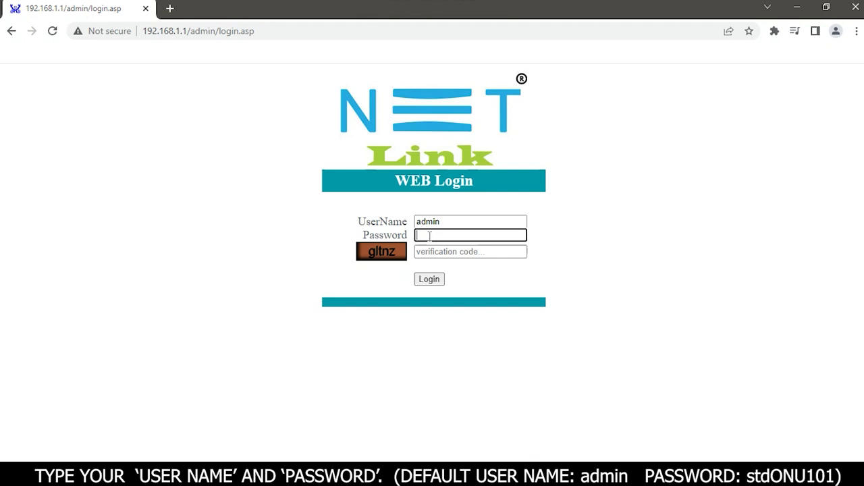
type("stdONU")
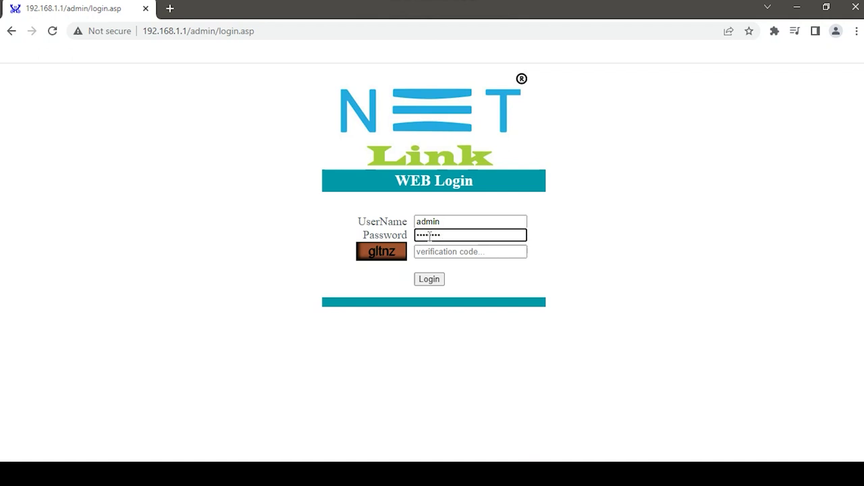
left_click(445, 256)
type("glt")
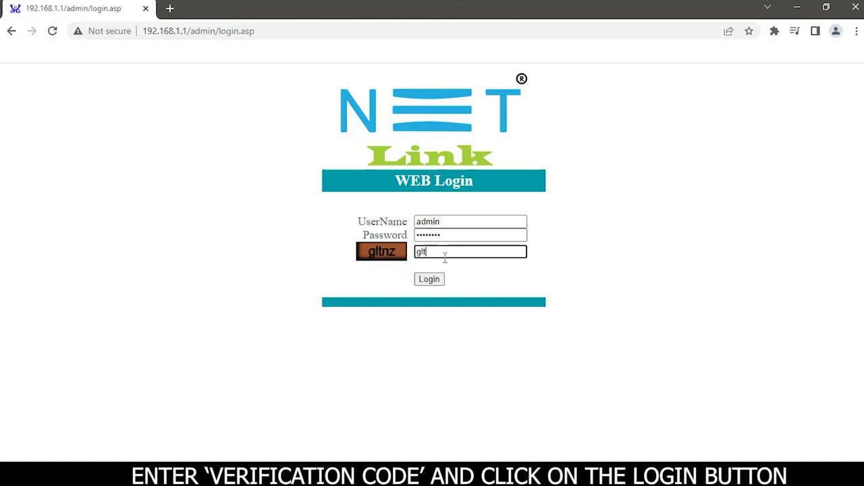
type("nz")
left_click(429, 279)
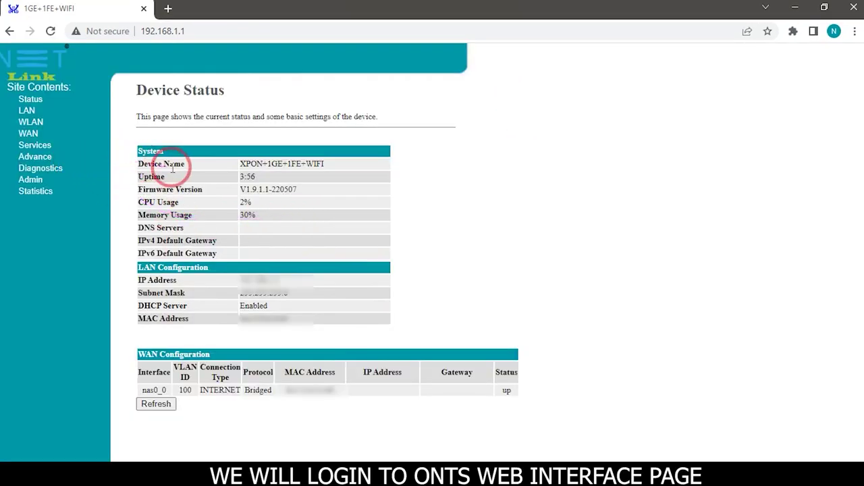
On the Services > DHCP page, edit the start and end of the IP pool range.
left_click(28, 147)
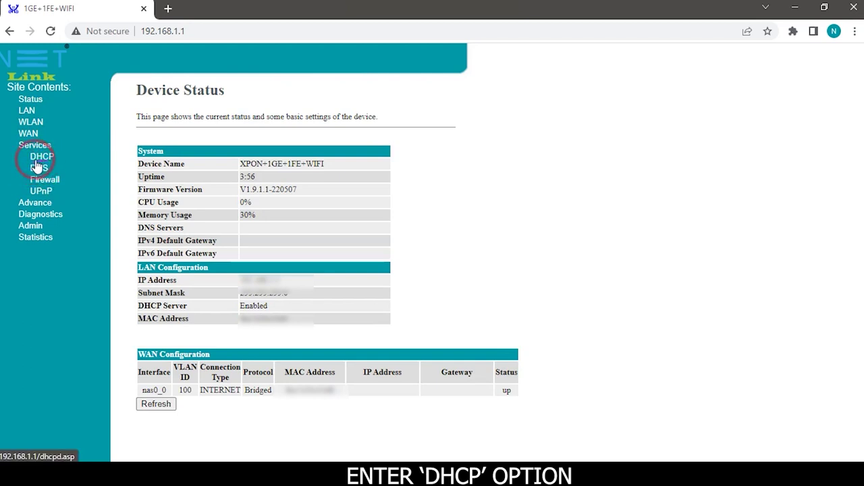
left_click(39, 160)
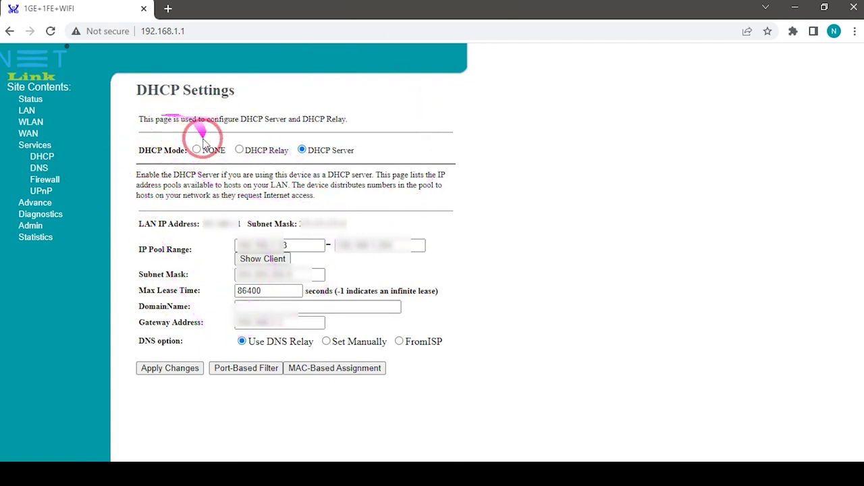
left_click(287, 245)
type("1")
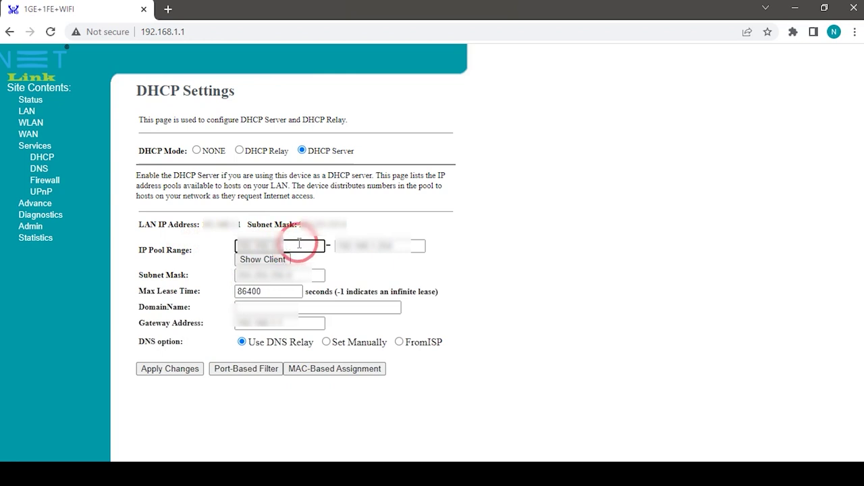
type("50")
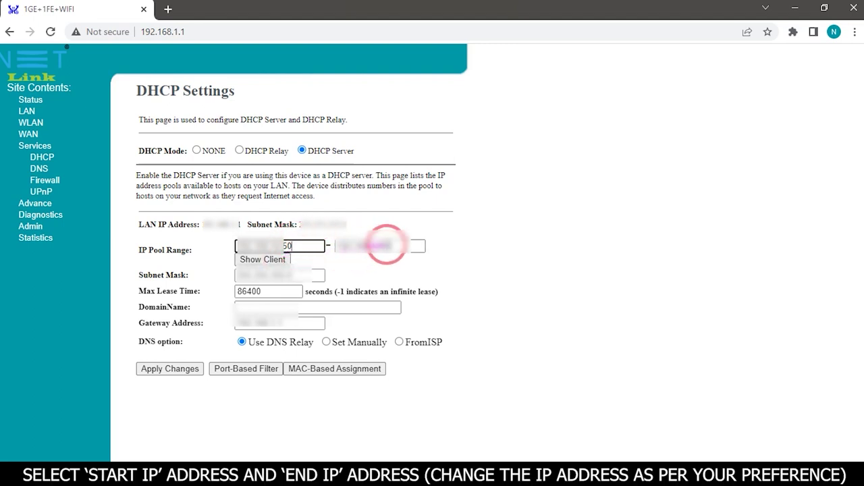
left_click(373, 246)
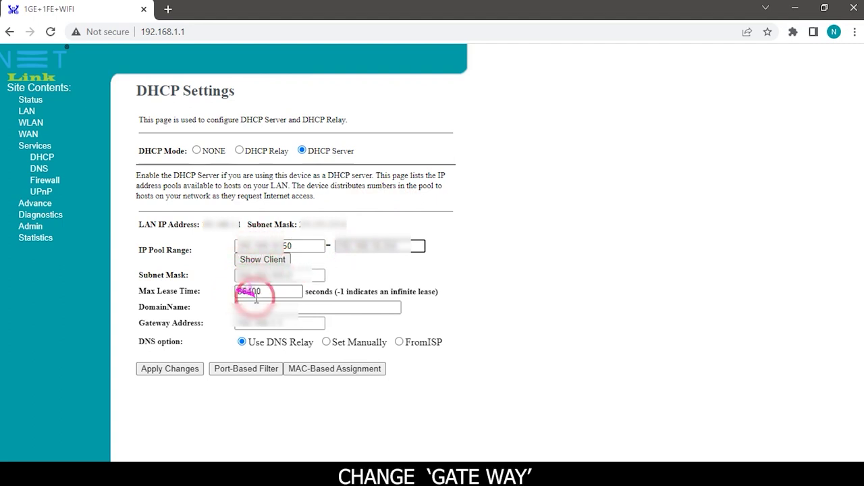
Change the DHCP gateway address, apply the settings and acknowledge the success message.
left_click(270, 324)
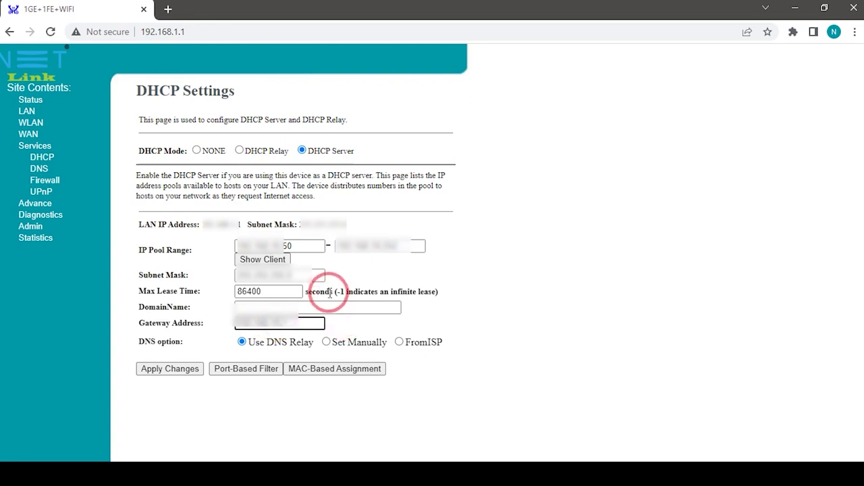
left_click(154, 374)
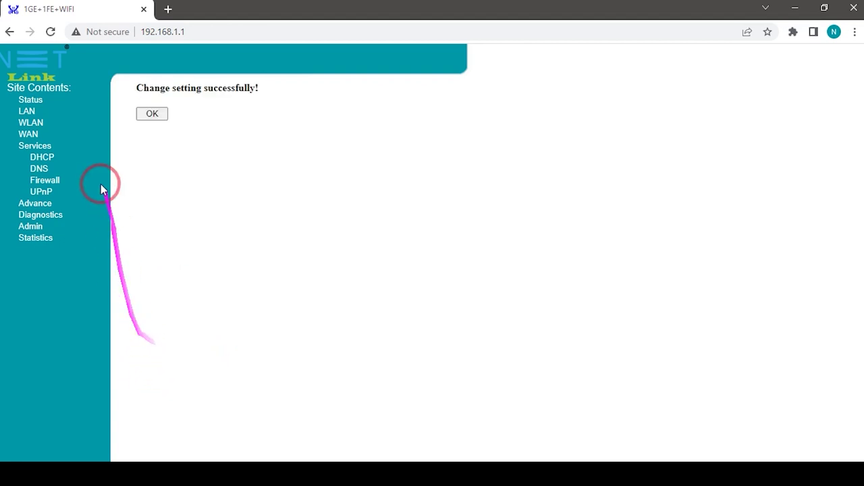
left_click(145, 115)
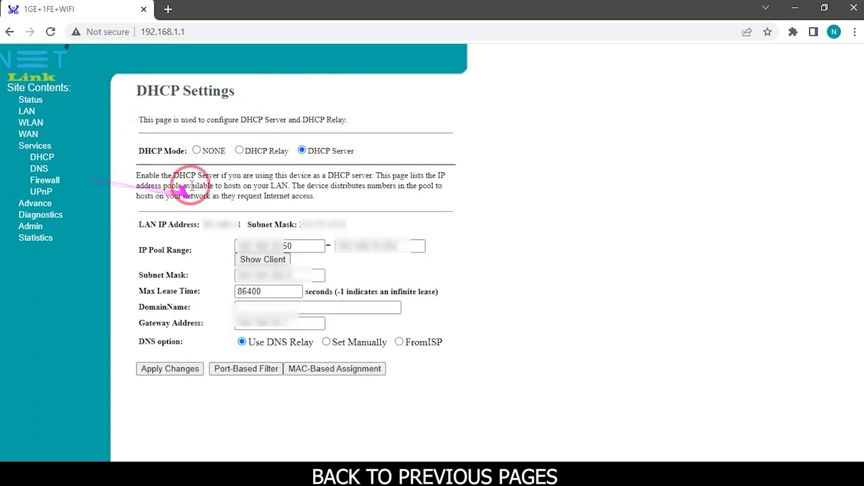
On the LAN page, edit the IP address and subnet mask, then apply the new settings.
left_click(24, 115)
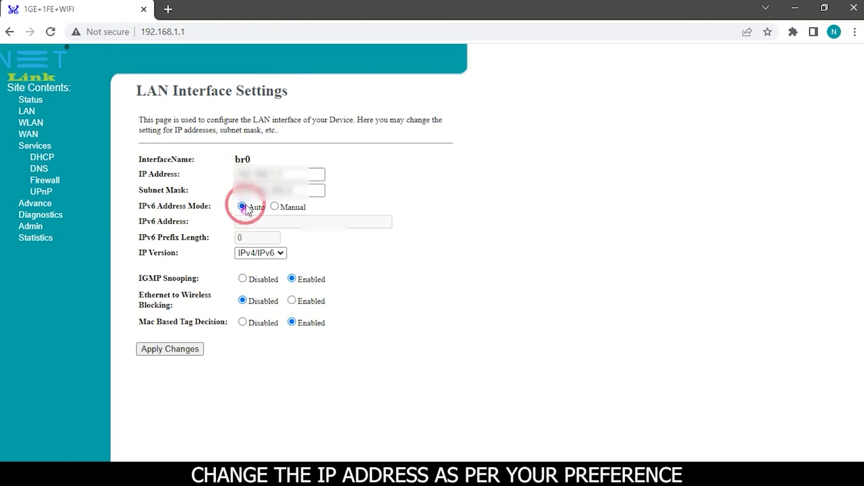
left_click(274, 174)
type("100")
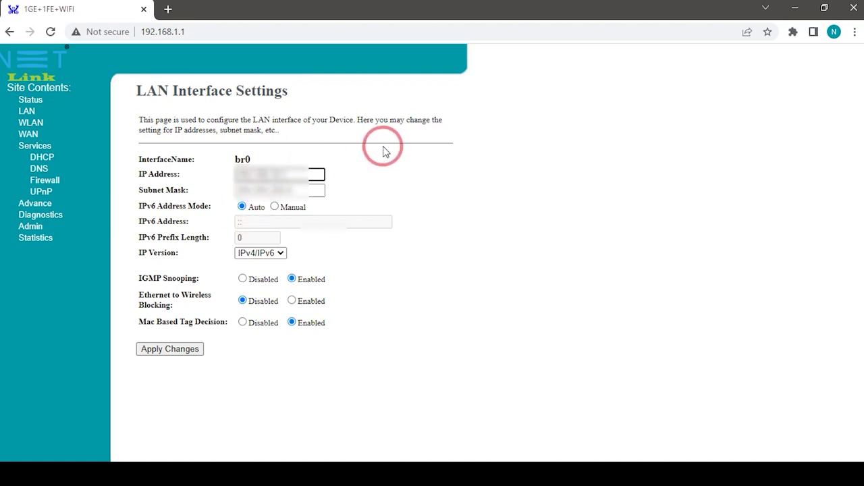
left_click(267, 190)
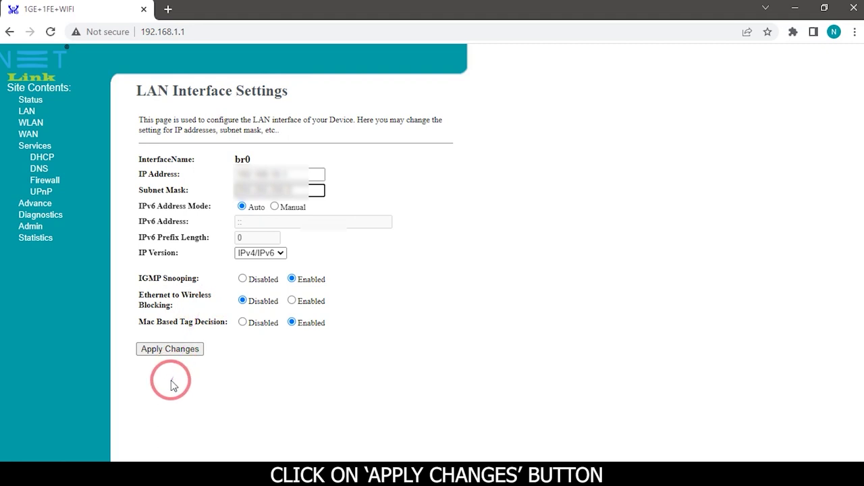
left_click(157, 350)
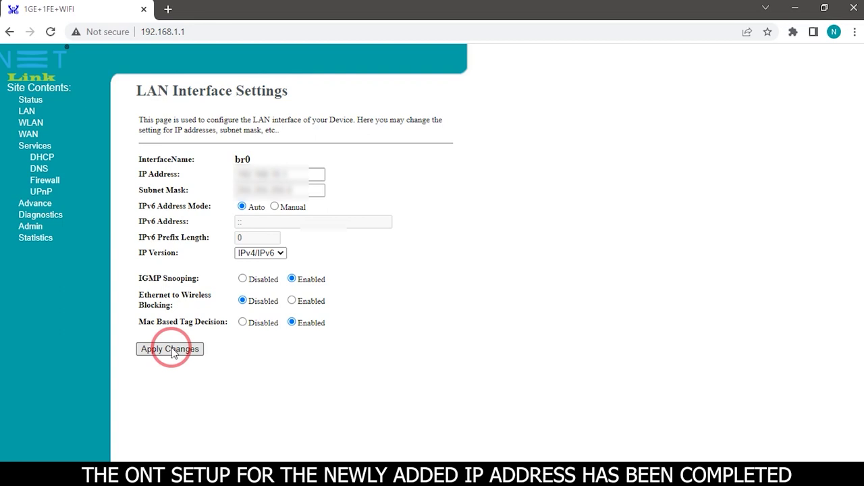
left_click(170, 349)
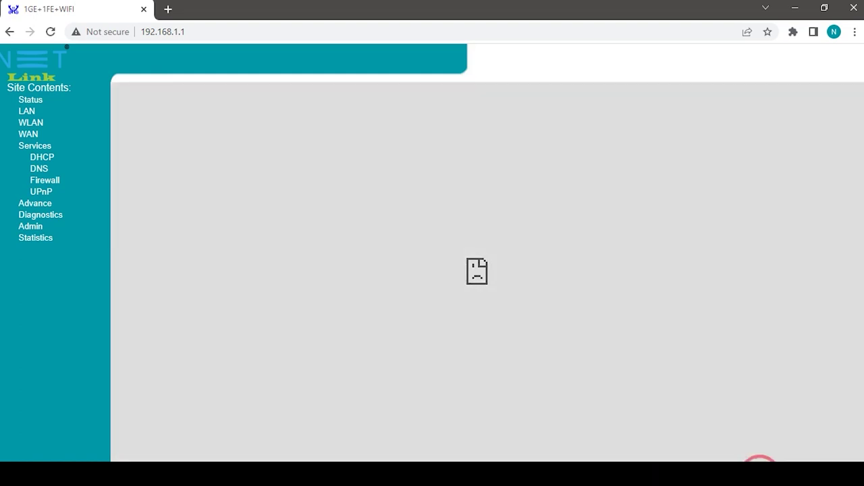
Open the Ethernet adapter's Internet Protocol Version 4 properties from Network & Internet settings.
left_click(759, 466)
left_click(684, 399)
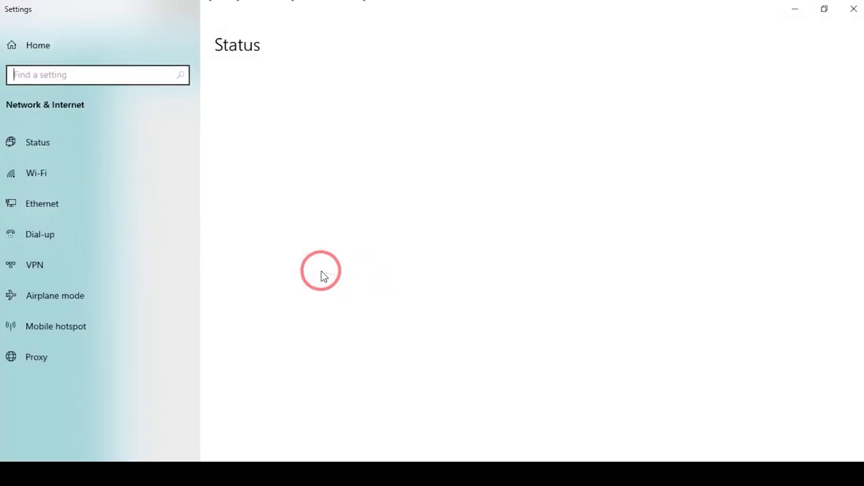
scroll(226, 405, "down", 2)
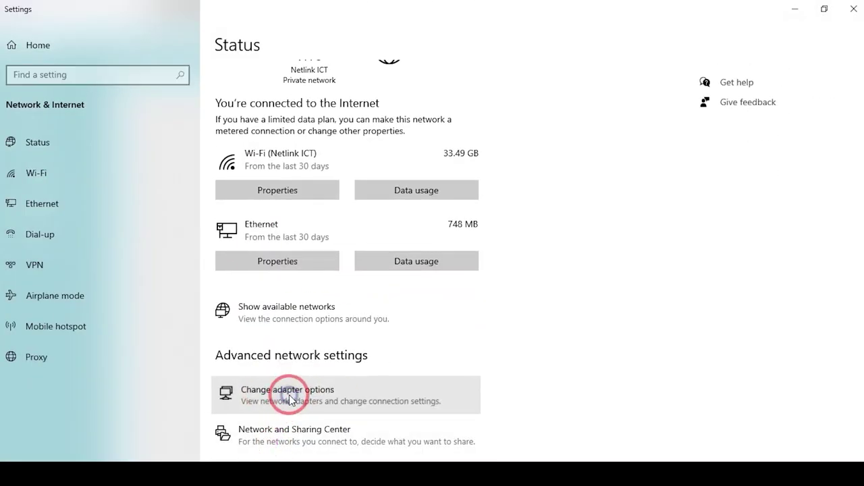
left_click(290, 398)
double_click(293, 172)
key("Escape")
right_click(254, 152)
left_click(291, 270)
left_click(309, 276)
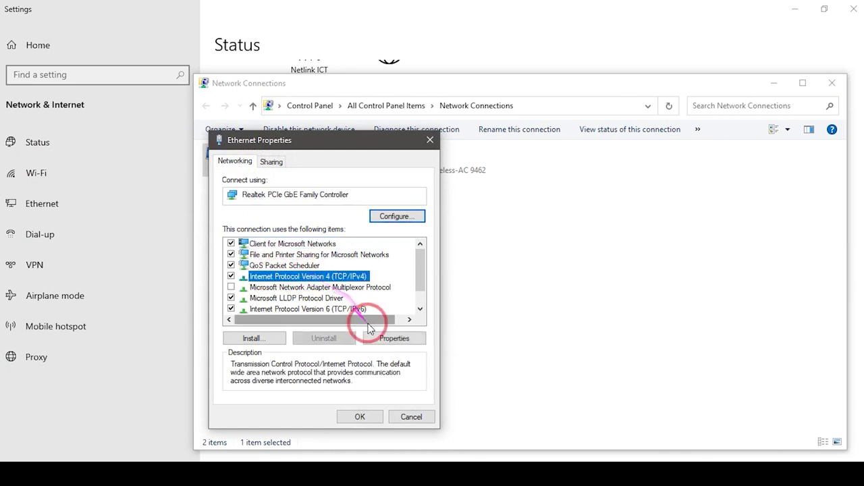
left_click(373, 336)
Confirm the static IPv4 settings and close the network windows and Windows Settings.
left_click(404, 446)
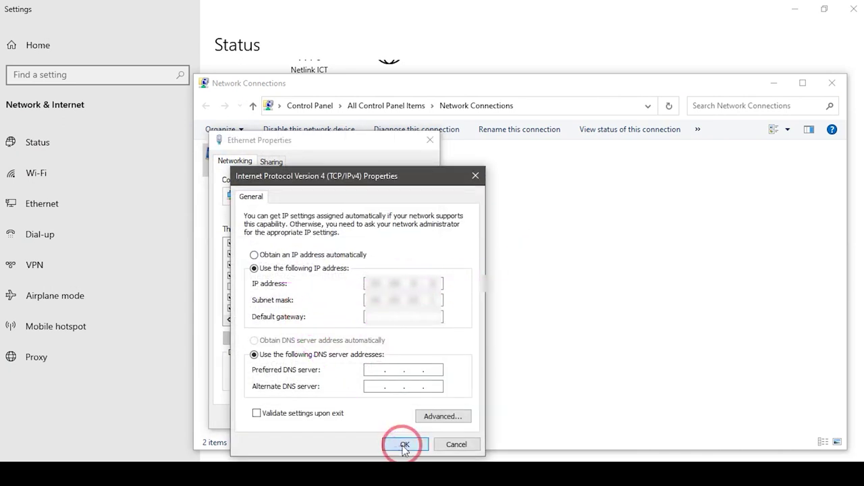
left_click(368, 415)
left_click(832, 83)
left_click(526, 105)
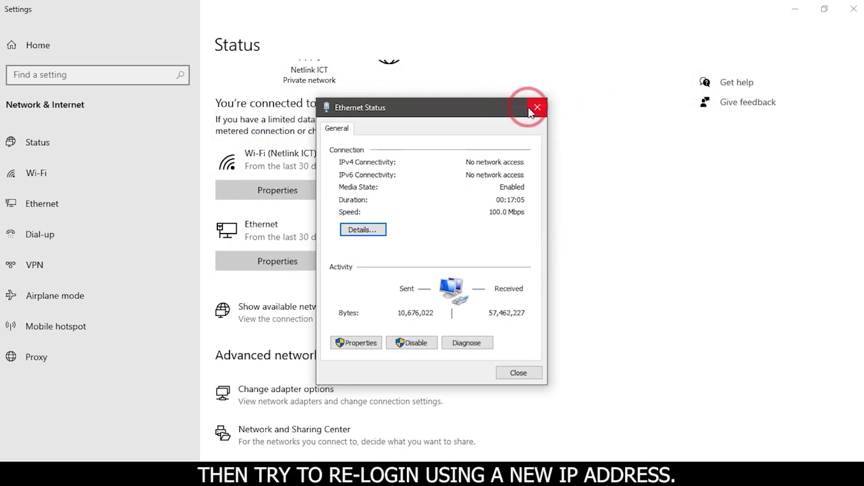
left_click(538, 106)
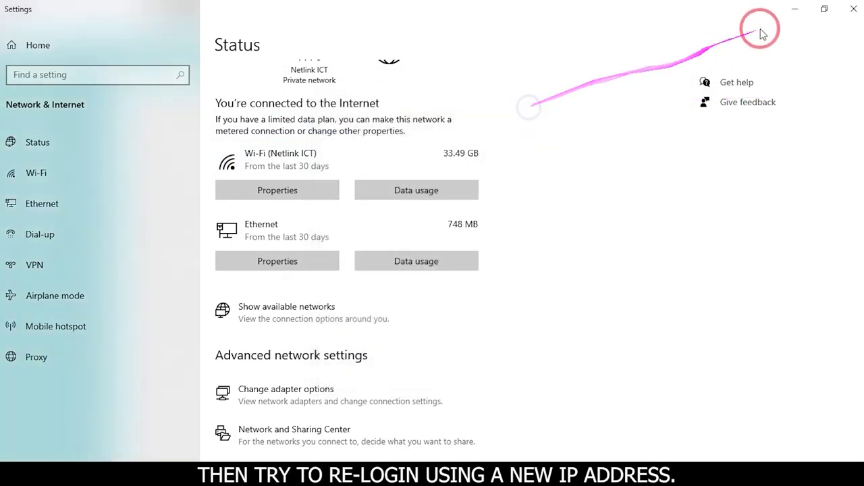
left_click(852, 12)
left_click(174, 39)
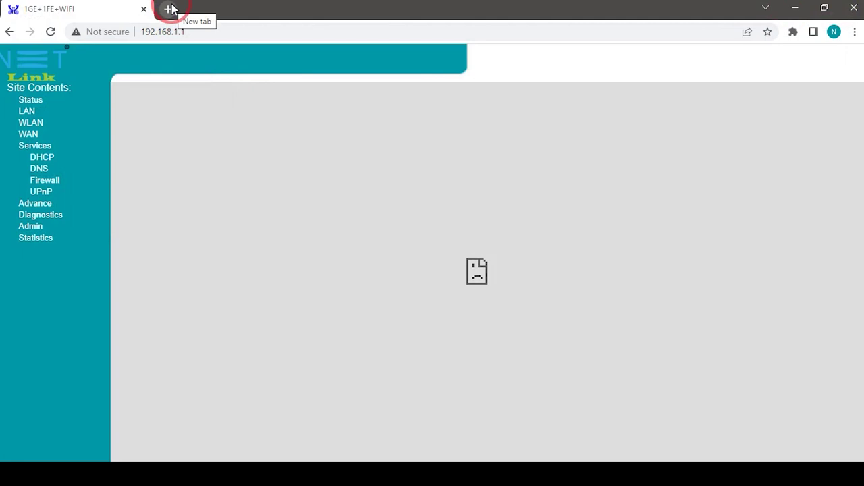
In a new tab, load the router login page at 192.168.10.1 and start entering the user name.
left_click(170, 9)
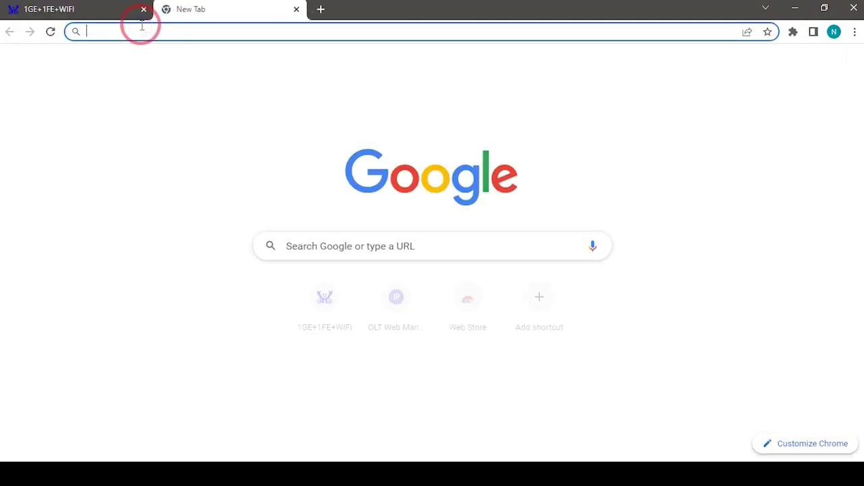
type("192.1")
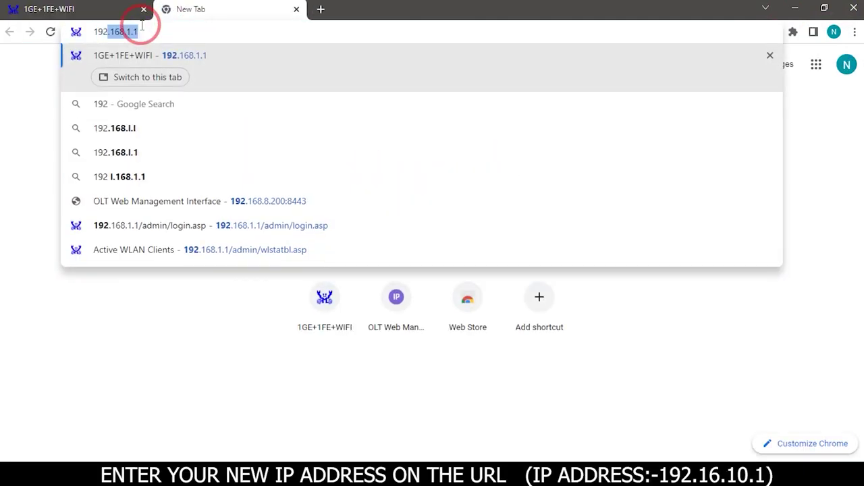
key("Return")
left_click(147, 31)
key("Left")
key("Left")
type("0")
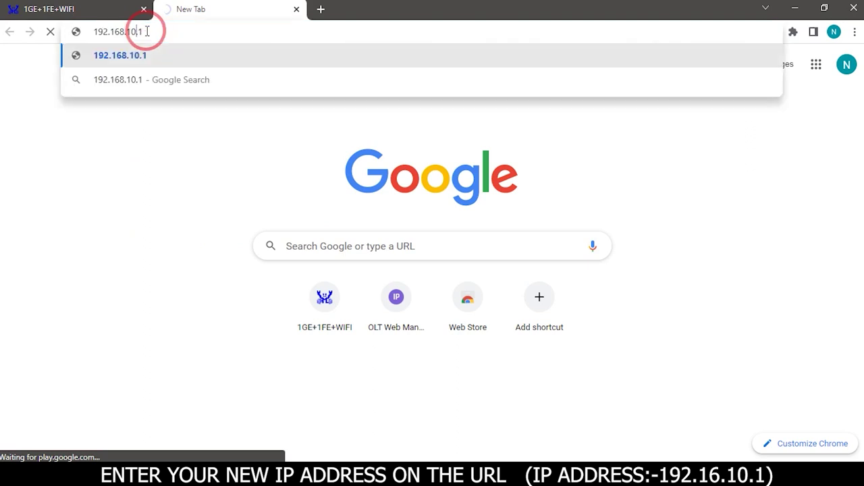
left_click(151, 32)
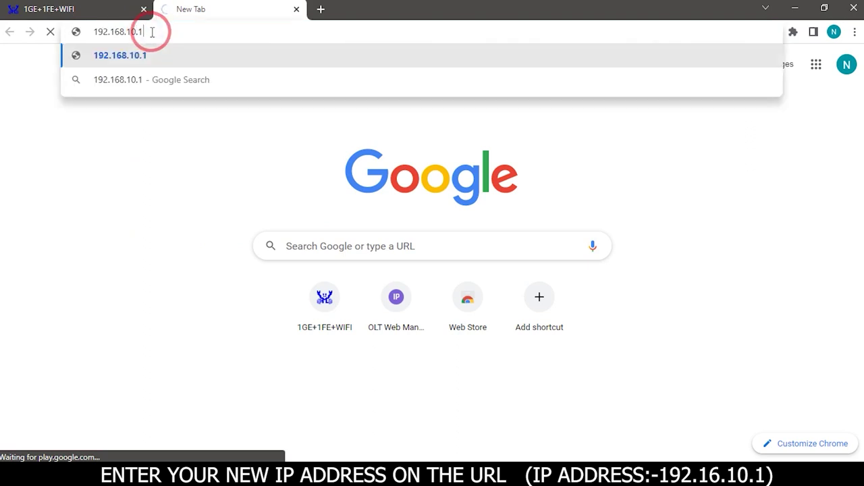
key("Return")
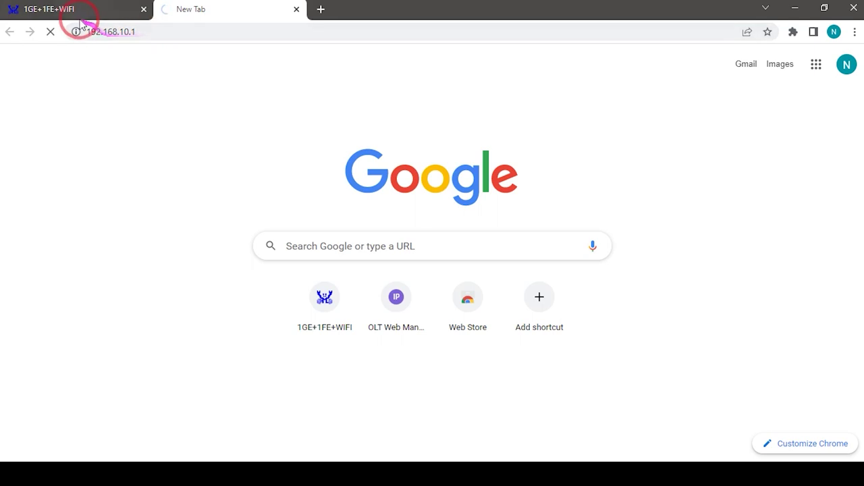
type("a")
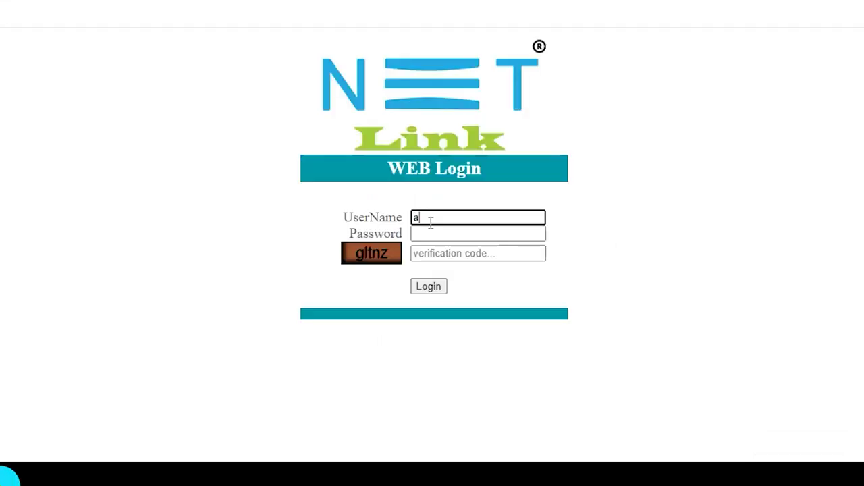